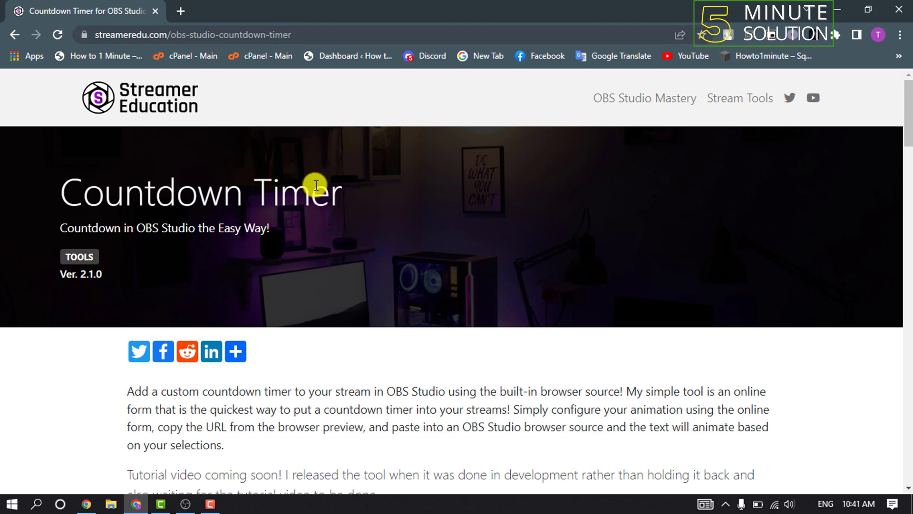
scroll(316, 184, down, 3)
scroll(317, 184, down, 3)
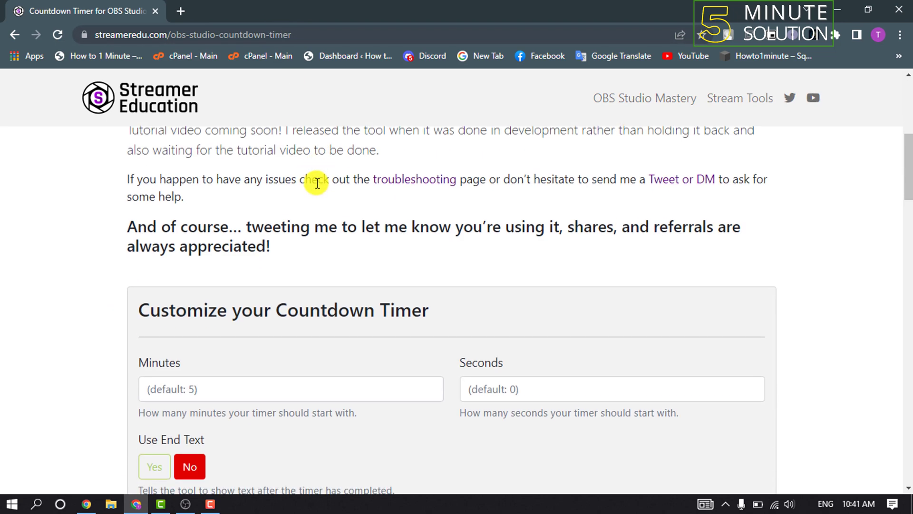
scroll(316, 184, down, 2)
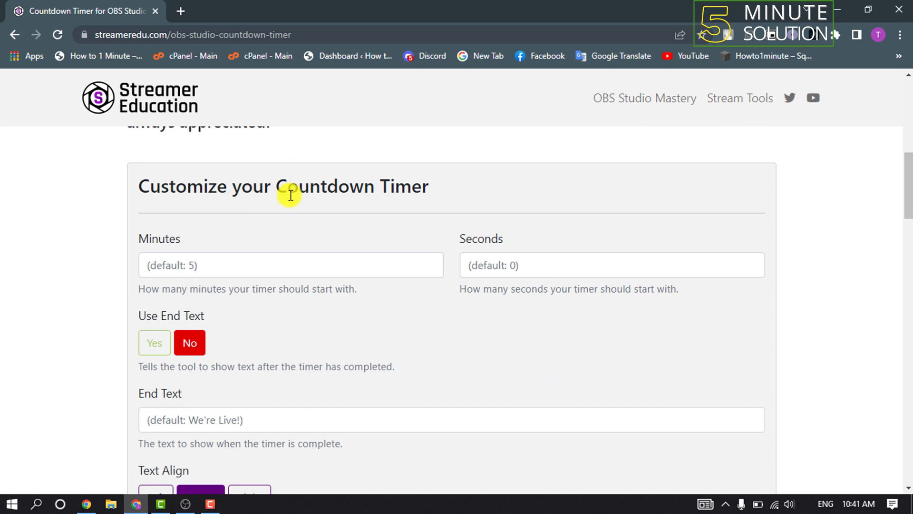
scroll(298, 207, down, 1)
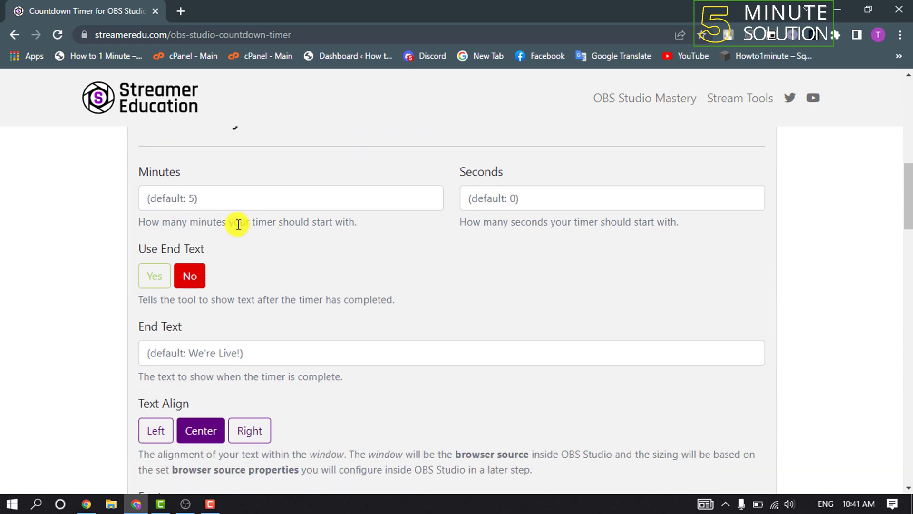
Step: Enter 50 minutes and 22 seconds in the Streamer Education countdown form
click(212, 204)
text(50)
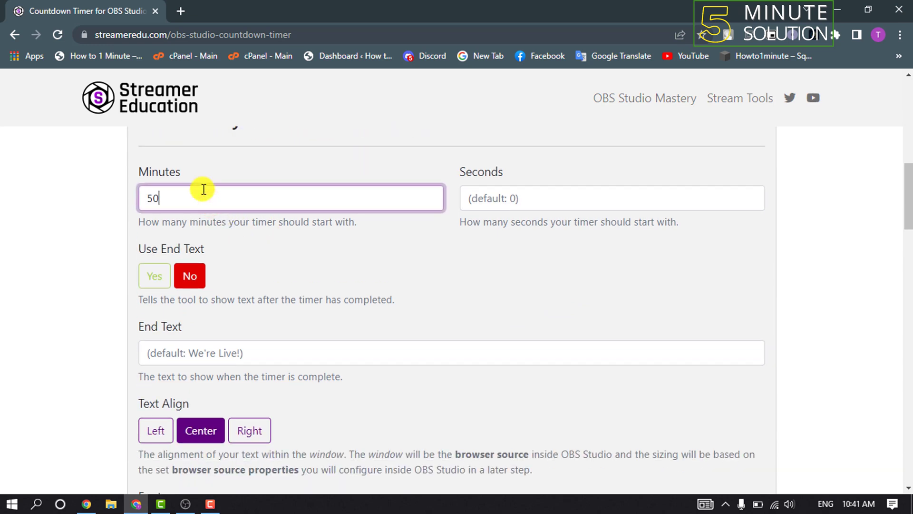
click(500, 198)
text(ev)
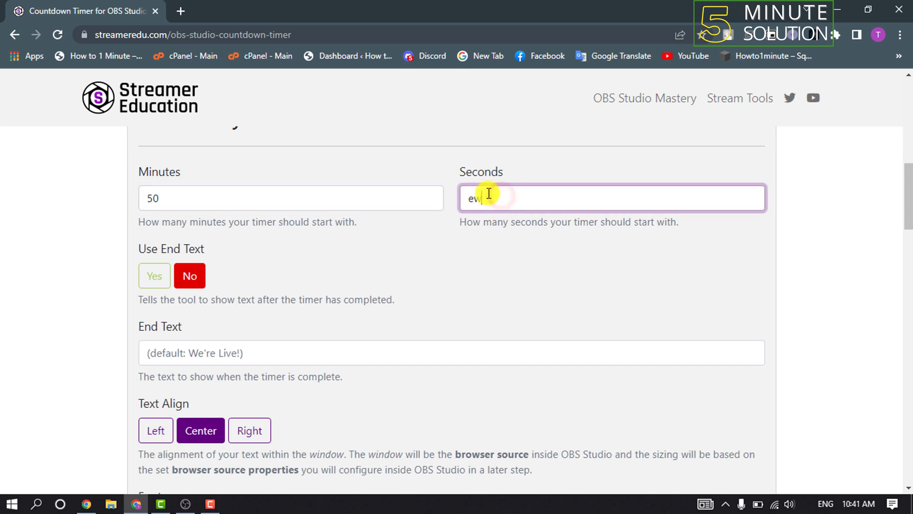
key(BackSpace)
key(BackSpace)
text(22)
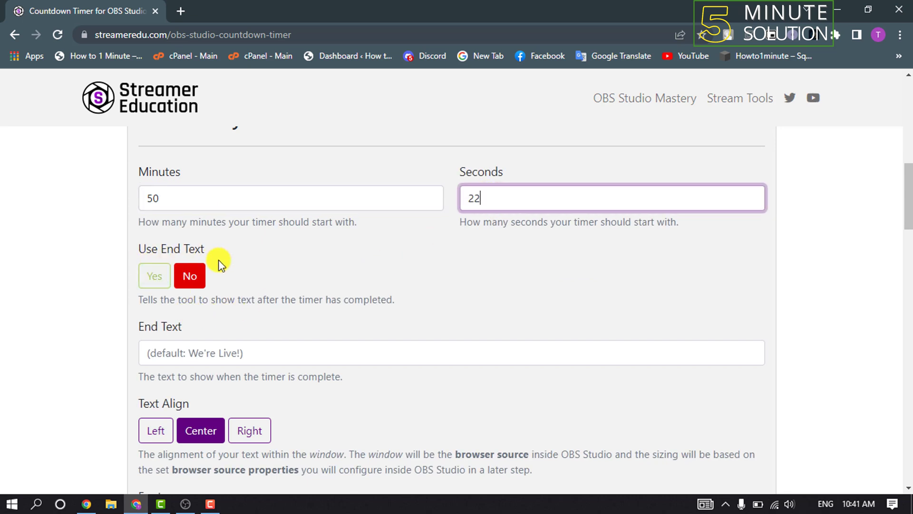
scroll(217, 261, down, 3)
scroll(214, 271, down, 1)
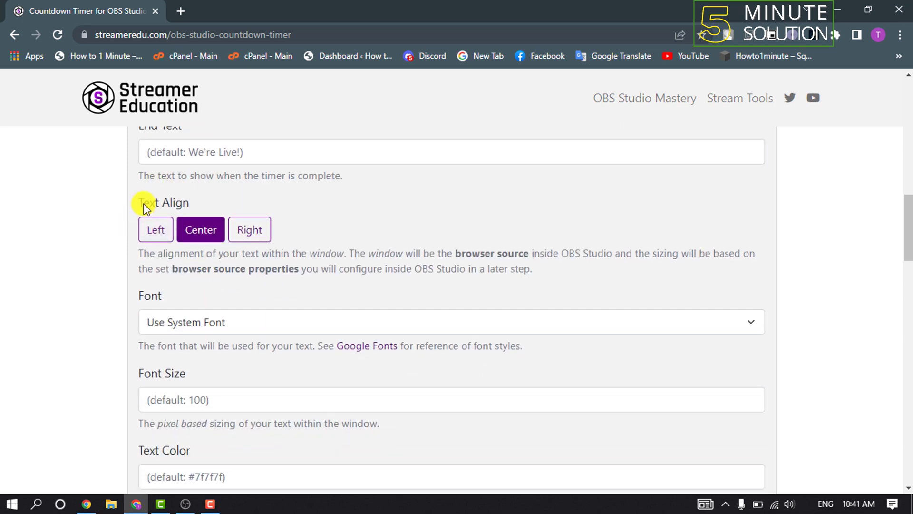
scroll(240, 300, down, 2)
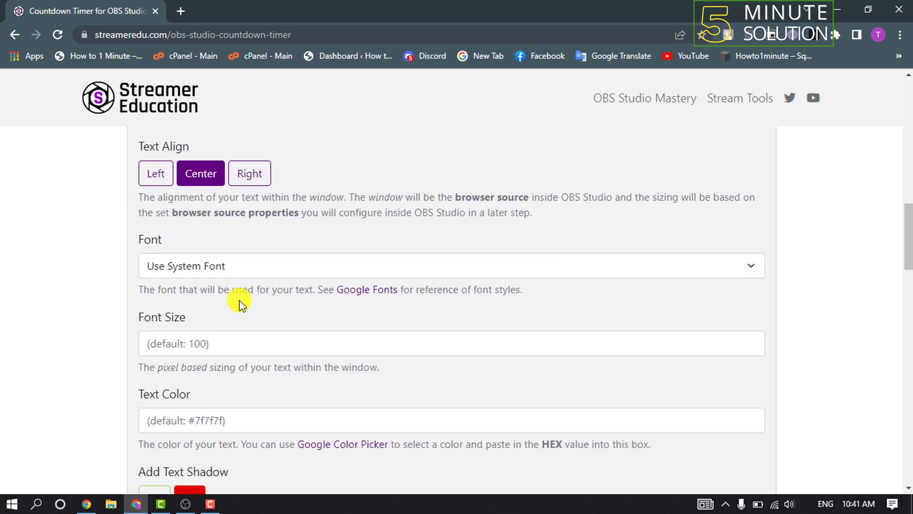
scroll(215, 250, down, 1)
Step: Keep the system font and other defaults, then generate the countdown timer
click(193, 189)
click(196, 189)
click(184, 265)
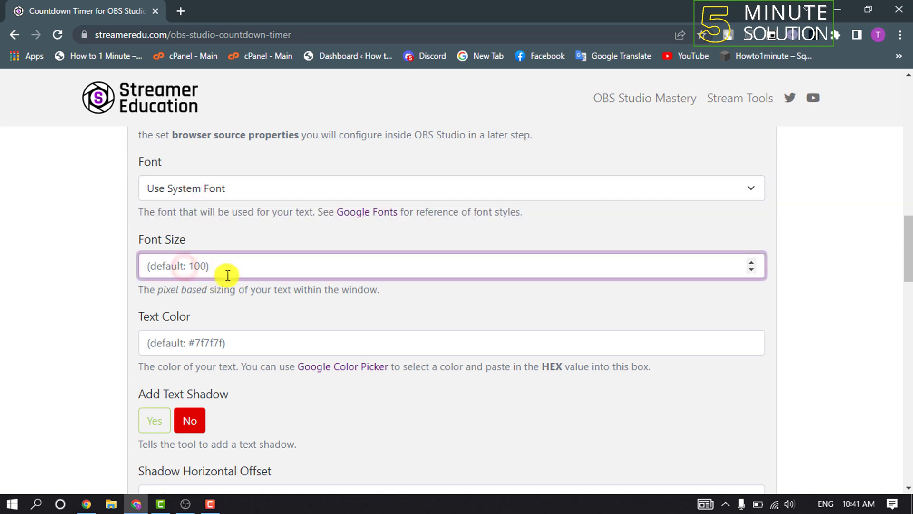
scroll(221, 271, down, 2)
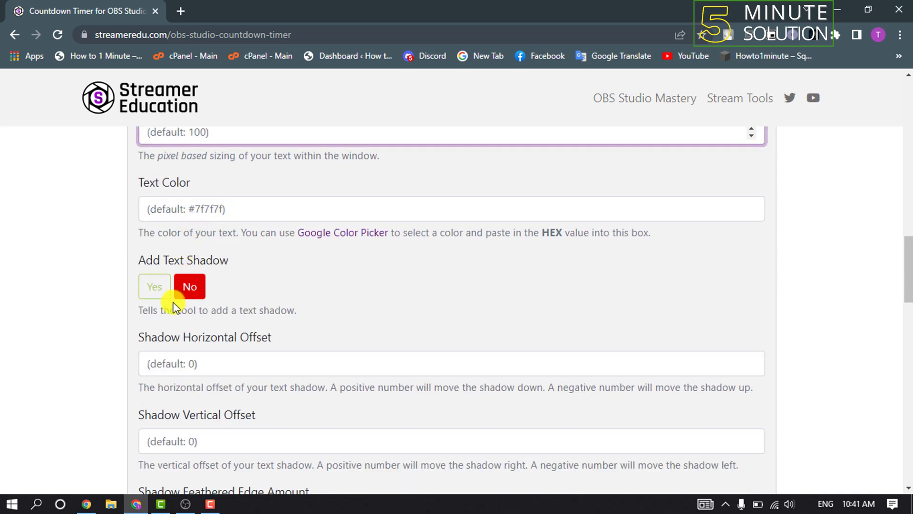
scroll(208, 270, down, 3)
scroll(208, 270, down, 3)
scroll(208, 271, down, 2)
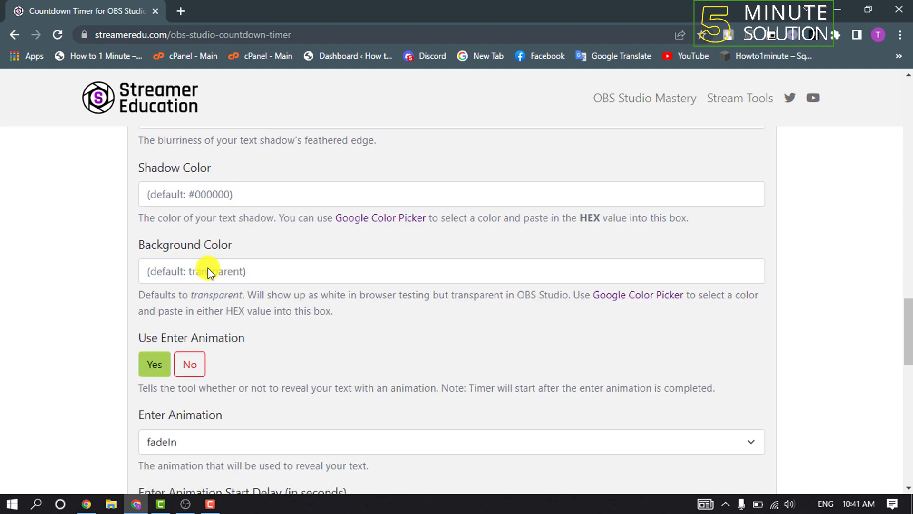
click(210, 271)
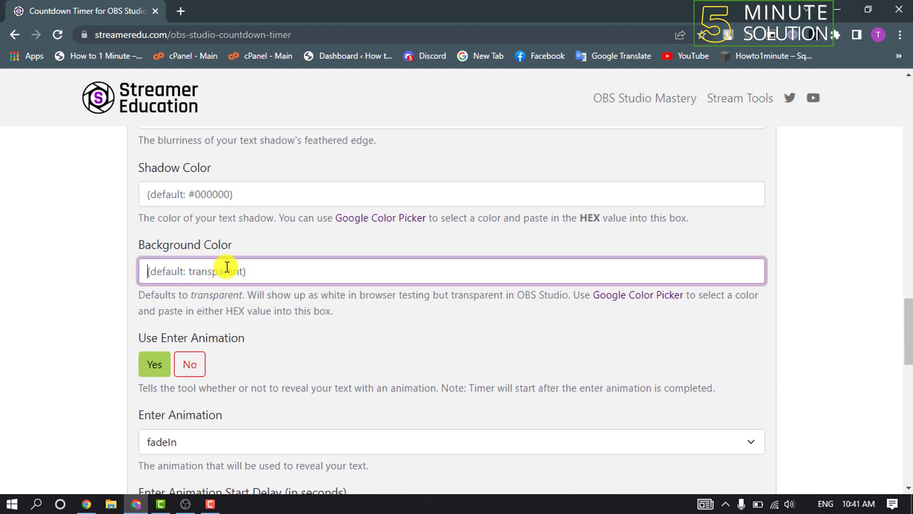
scroll(227, 275, down, 2)
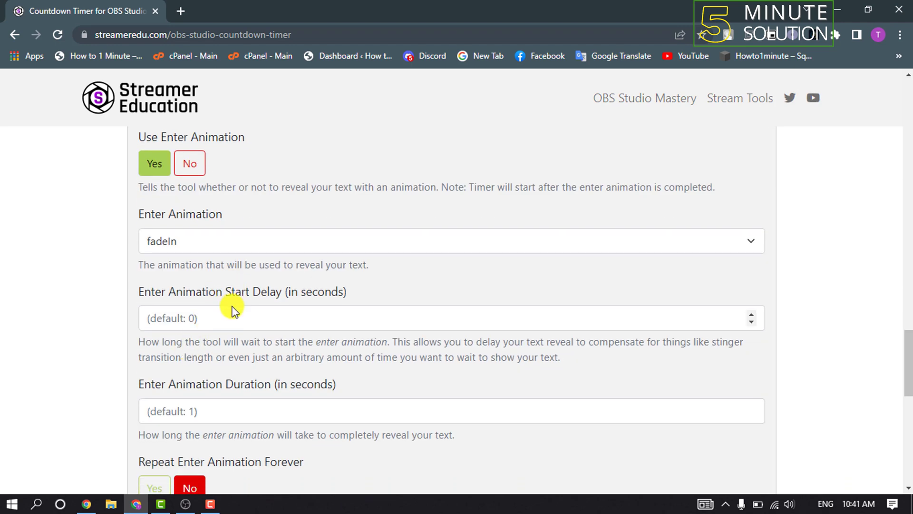
scroll(231, 308, down, 4)
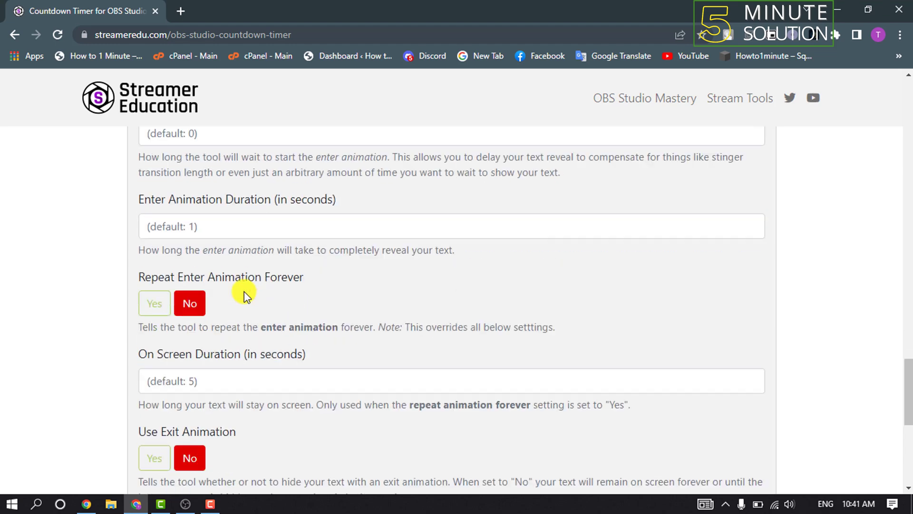
scroll(242, 292, down, 3)
scroll(244, 291, down, 2)
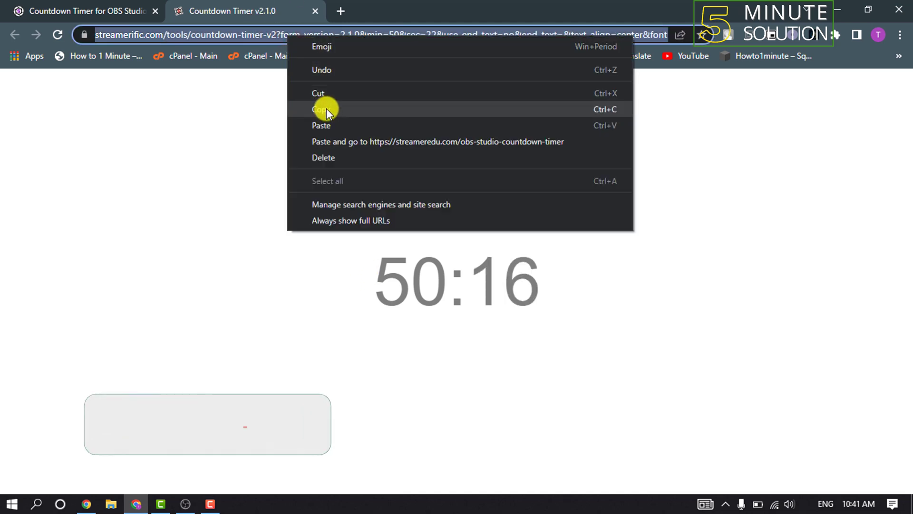
Step: Copy the generated timer page's link and minimize Chrome to return to OBS
click(326, 108)
click(836, 8)
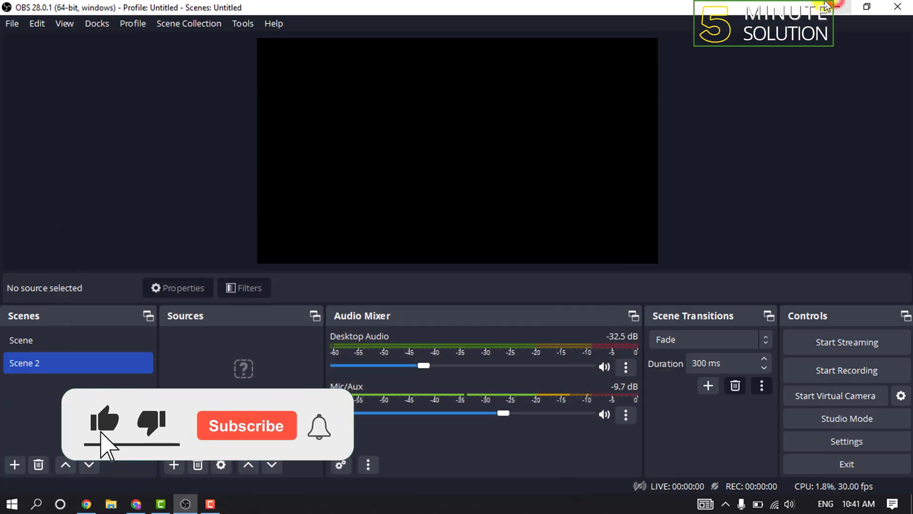
Step: Add a browser source named 'Countdown Timer' to Scene 2
click(174, 465)
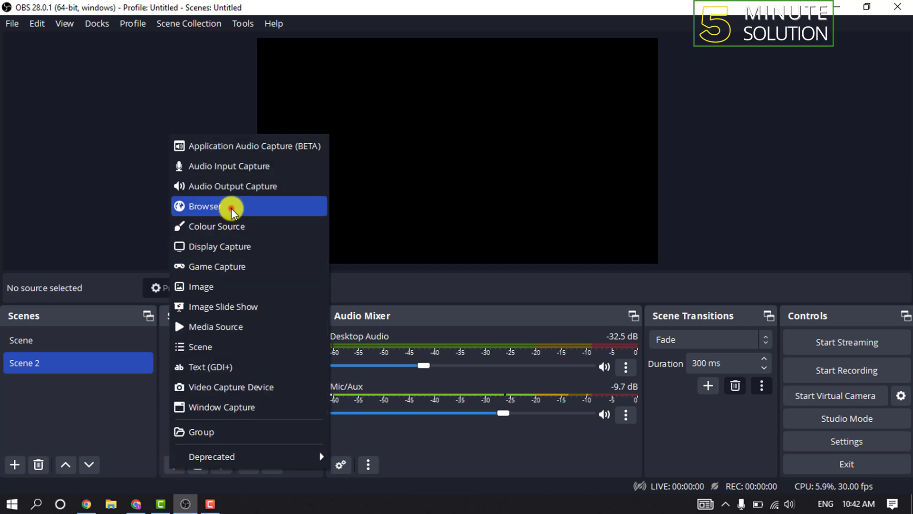
click(205, 206)
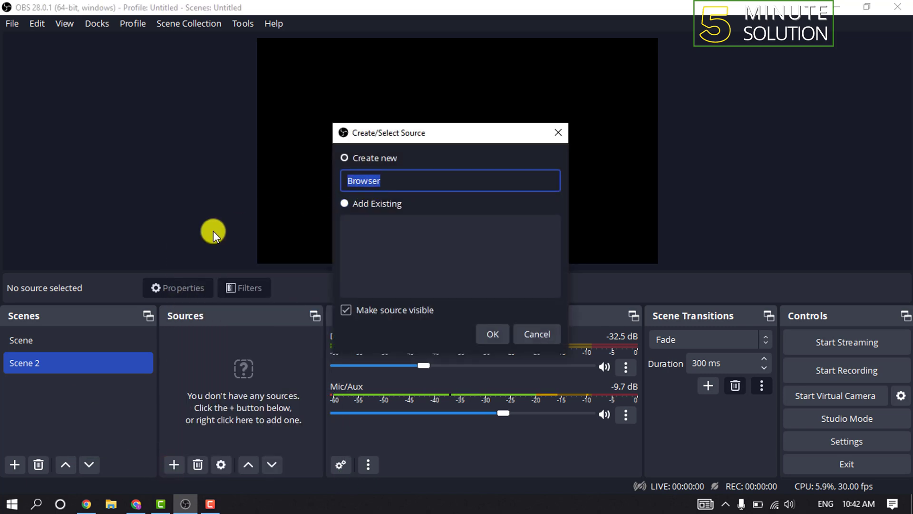
text(Coun)
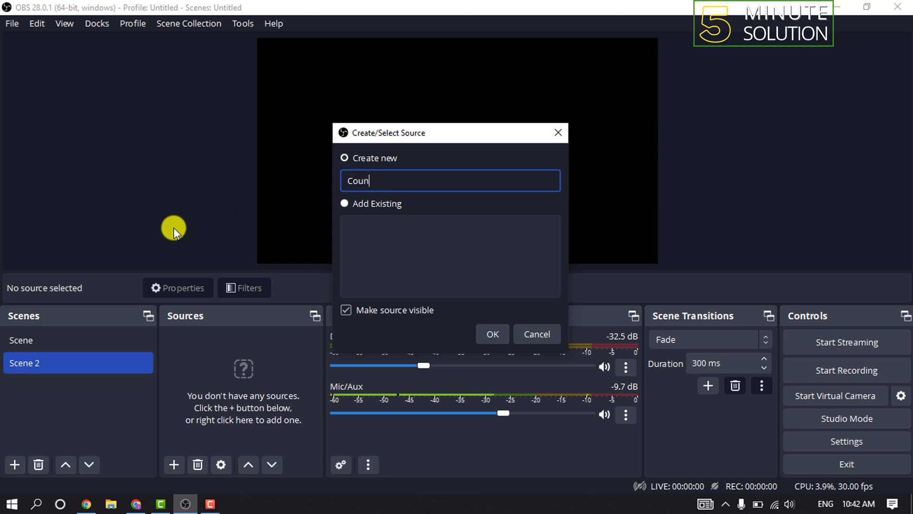
text(tdown T)
text(imer)
click(489, 333)
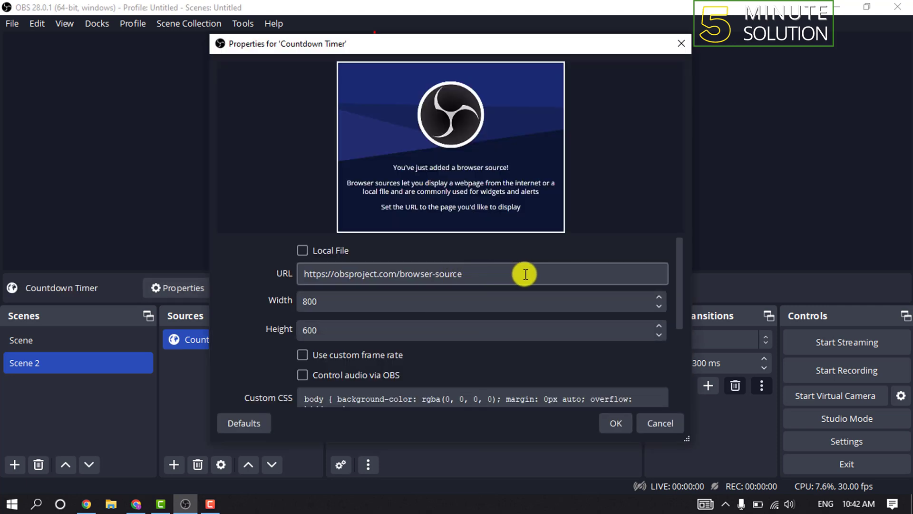
Step: Replace the placeholder URL with the copied countdown timer link
drag(526, 274, 286, 277)
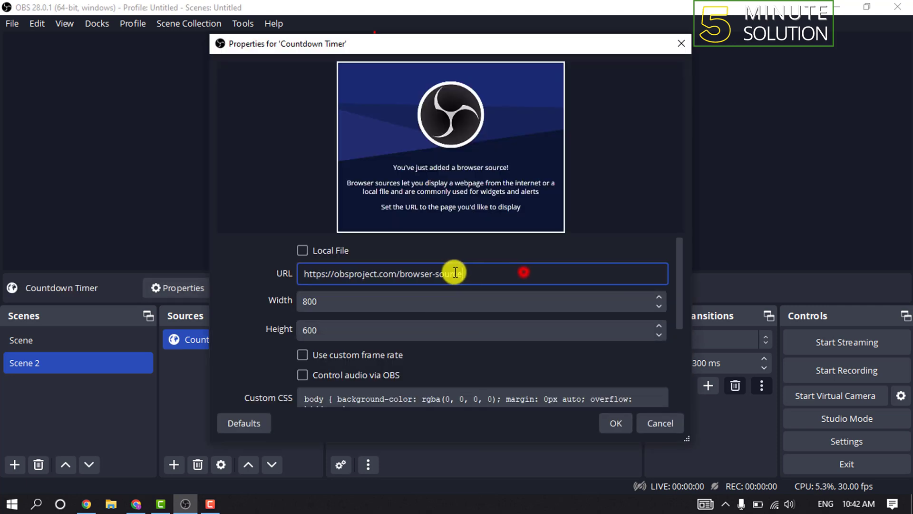
right_click(323, 279)
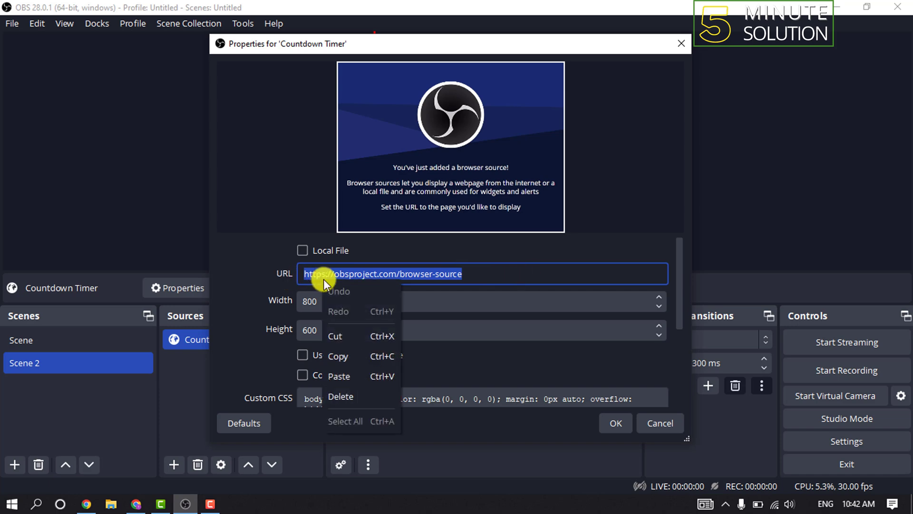
click(346, 376)
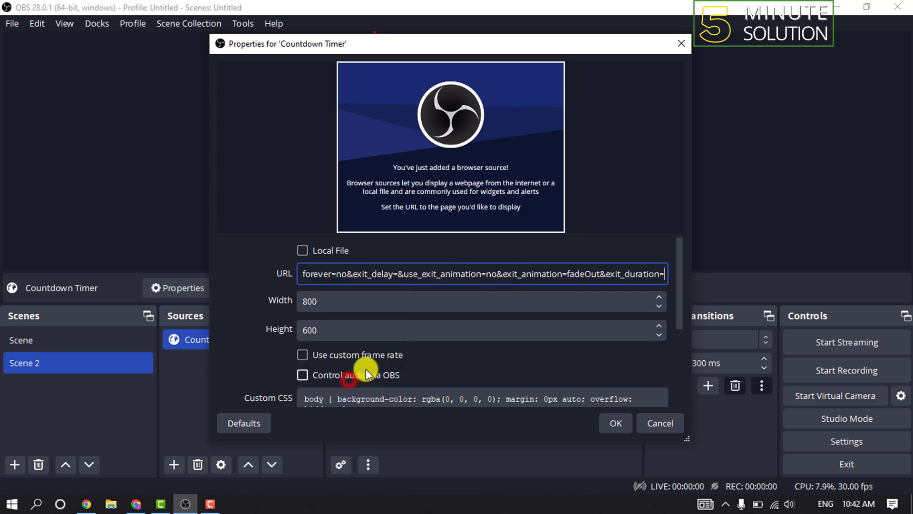
Step: Apply the Countdown Timer properties and enlarge the source on the canvas
click(616, 426)
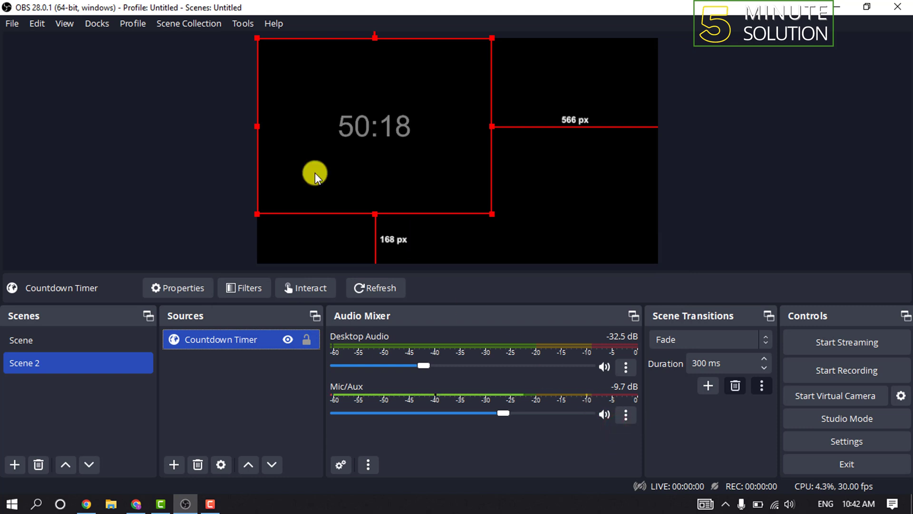
mouse_move(490, 212)
mouse_down()
mouse_move(530, 228)
mouse_move(536, 246)
mouse_up()
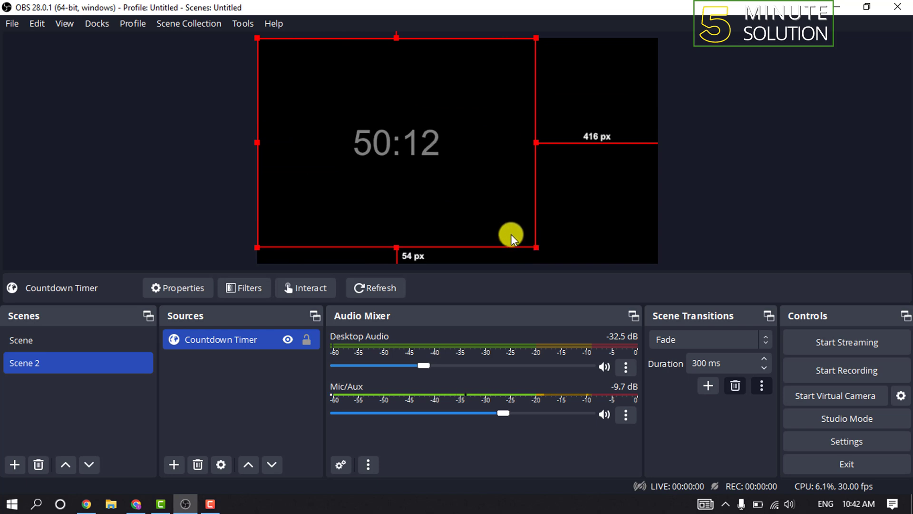